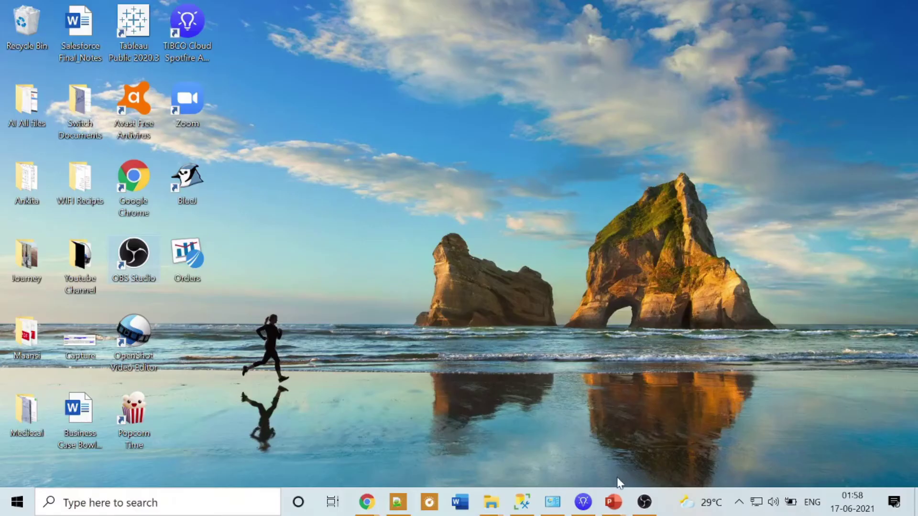
Bring the Spotfire analysis forward and close the local file browser without opening anything
click(589, 507)
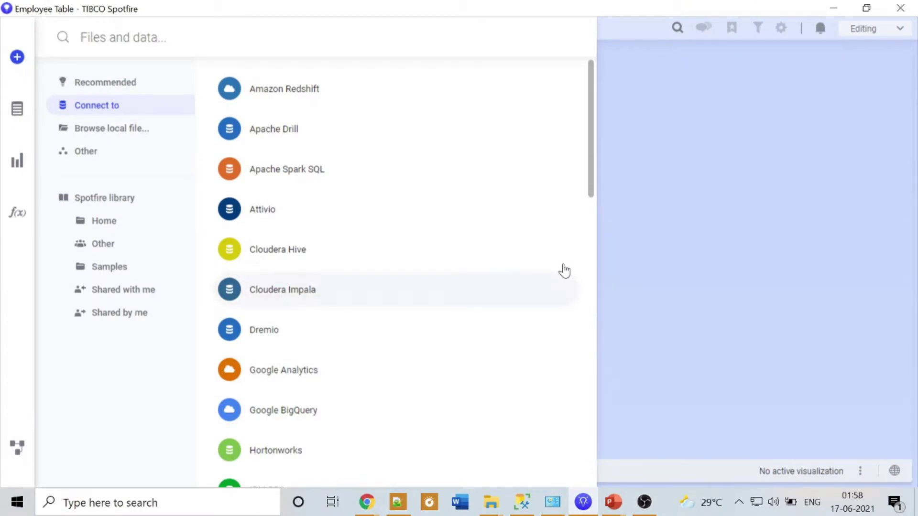
click(140, 133)
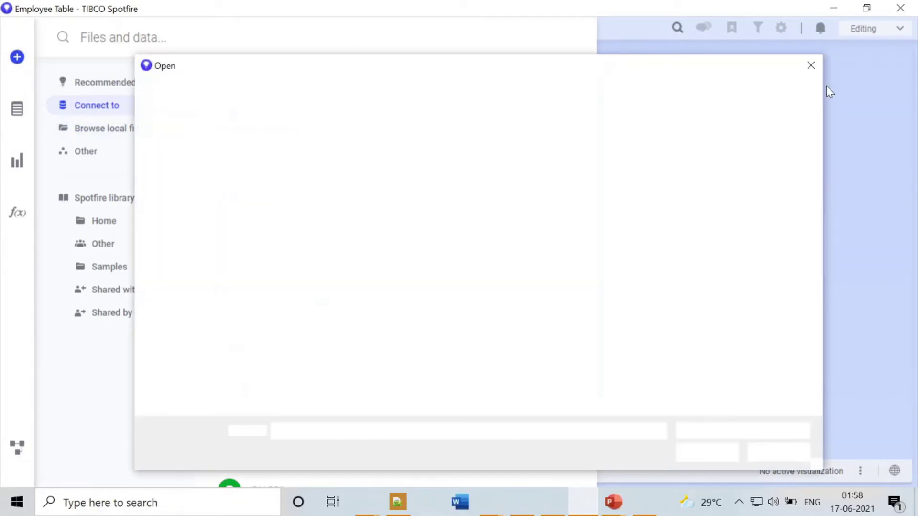
click(811, 66)
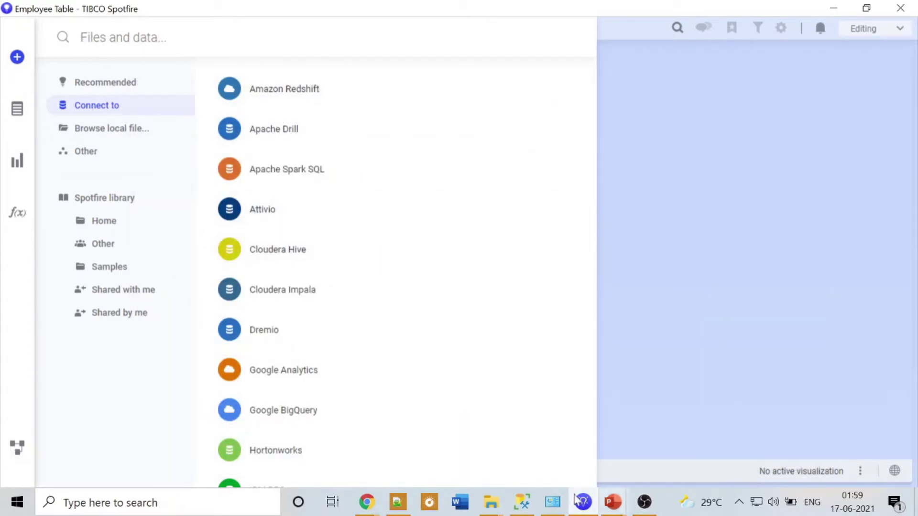
Scroll the Connect to list down to Microsoft SQL Server
mouse_move(522, 499)
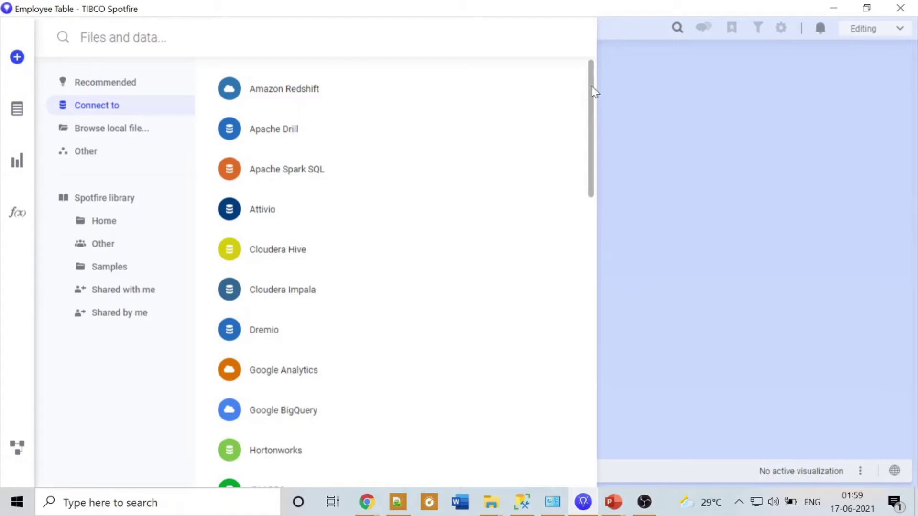
drag(592, 85, 563, 393)
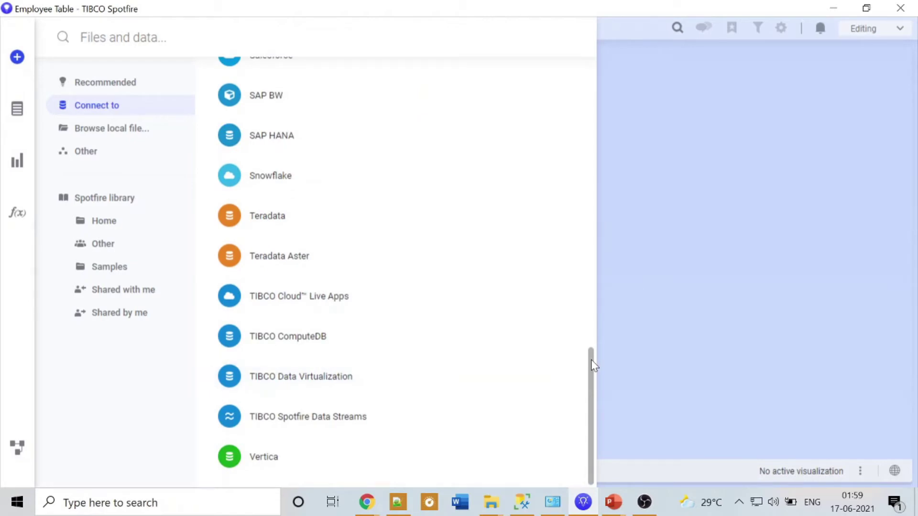
drag(593, 365, 595, 199)
scroll(593, 164, down, 1)
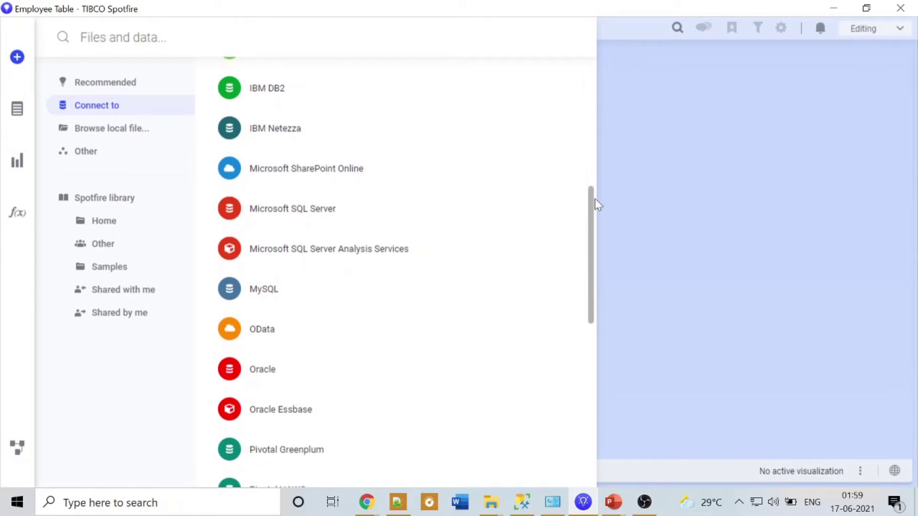
Start a new Microsoft SQL Server connection and select the LAPTOP-TLAFS7A5\SQLEXPRESS server name
click(287, 213)
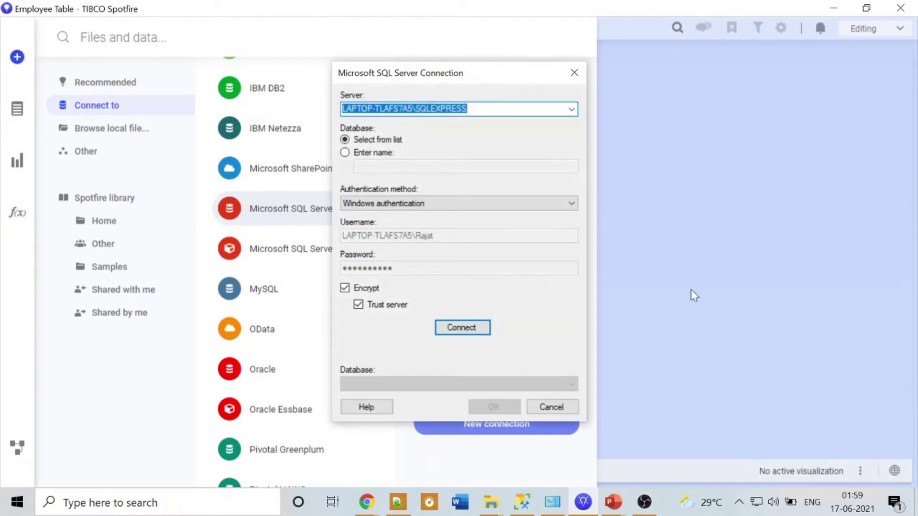
click(467, 109)
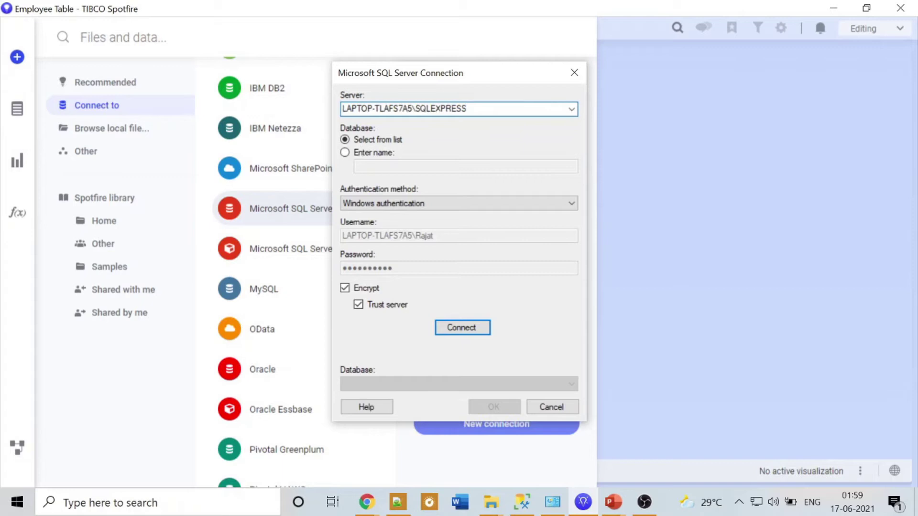
drag(467, 109, 340, 109)
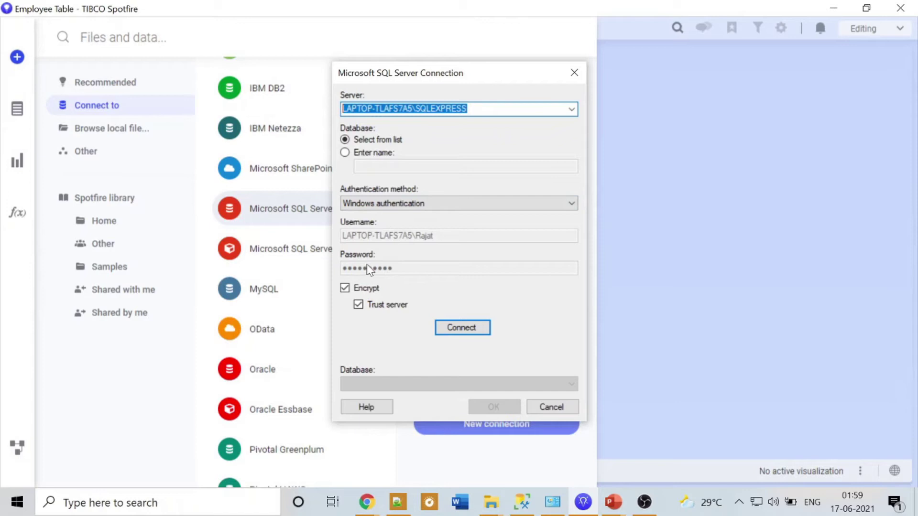
Try SQL Server authentication, revert to Windows authentication, and connect to the server
click(406, 203)
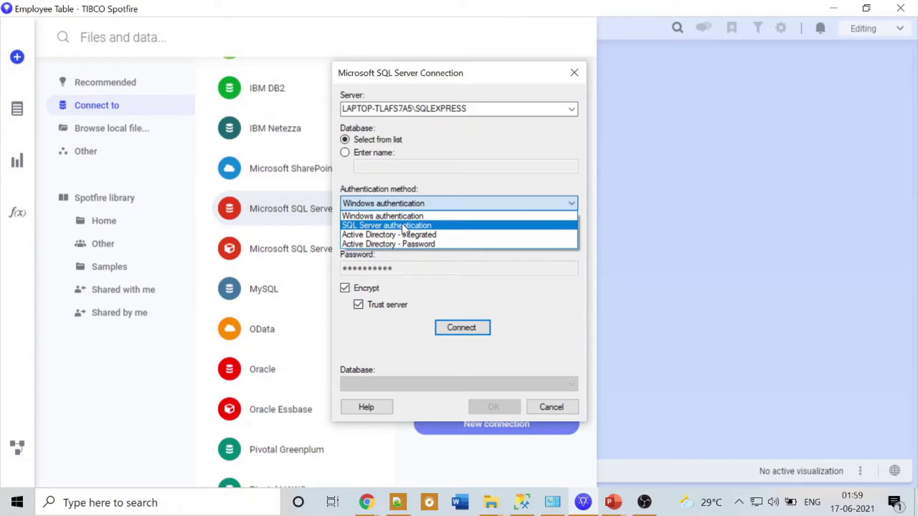
click(403, 225)
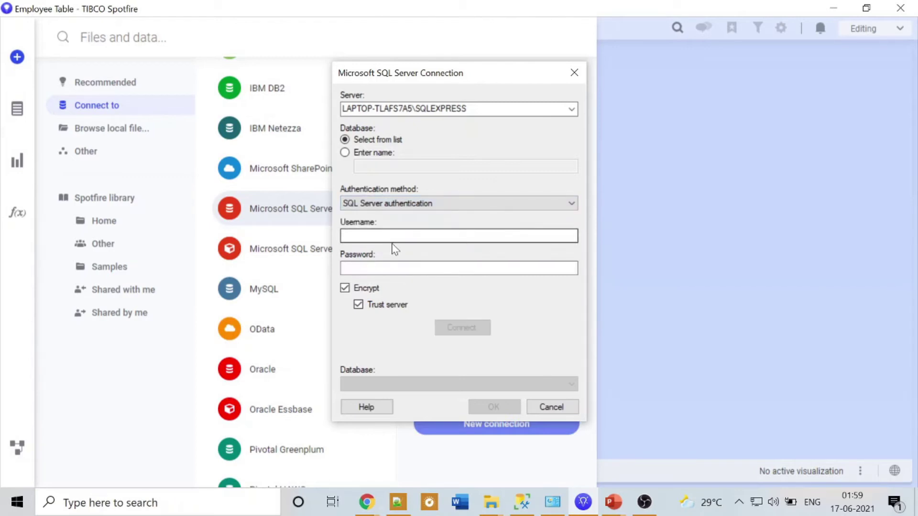
click(394, 237)
click(376, 266)
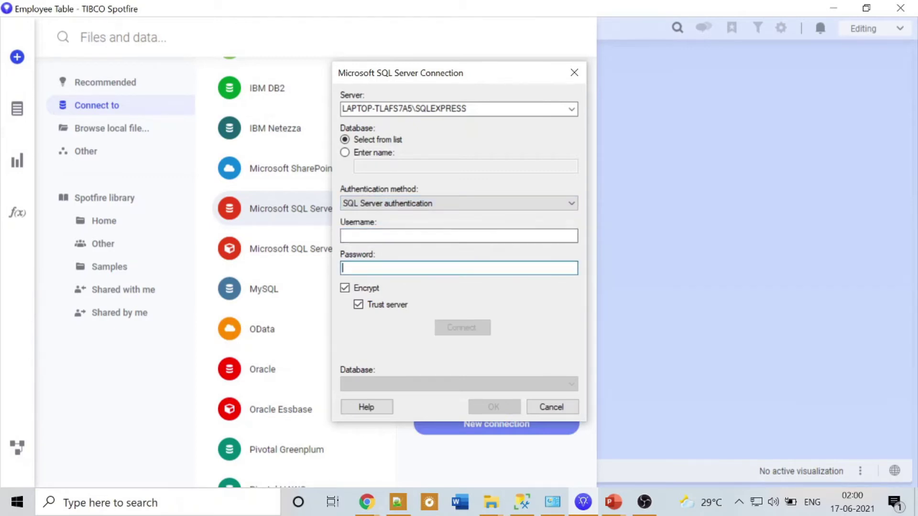
click(400, 204)
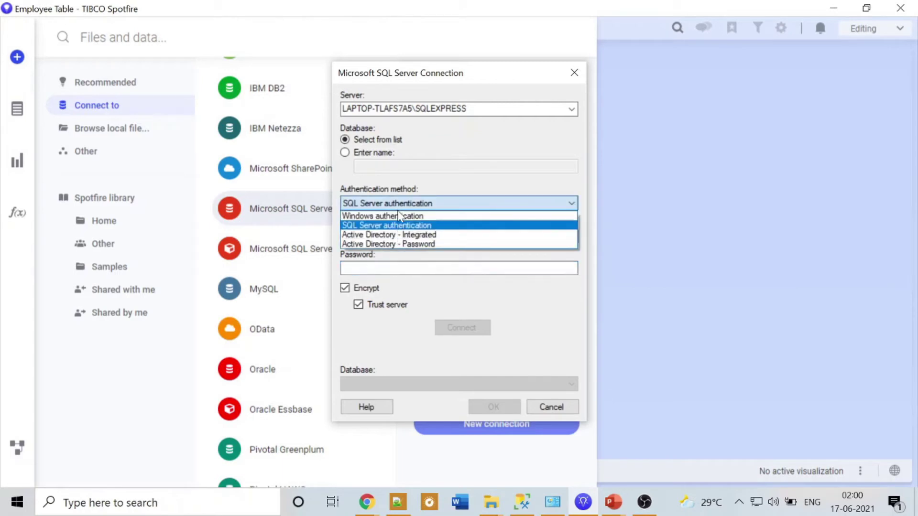
click(393, 215)
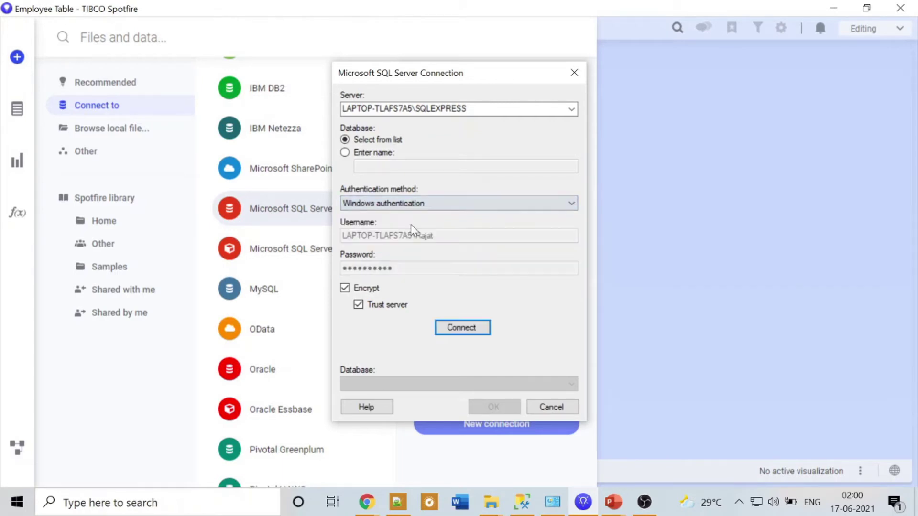
click(459, 330)
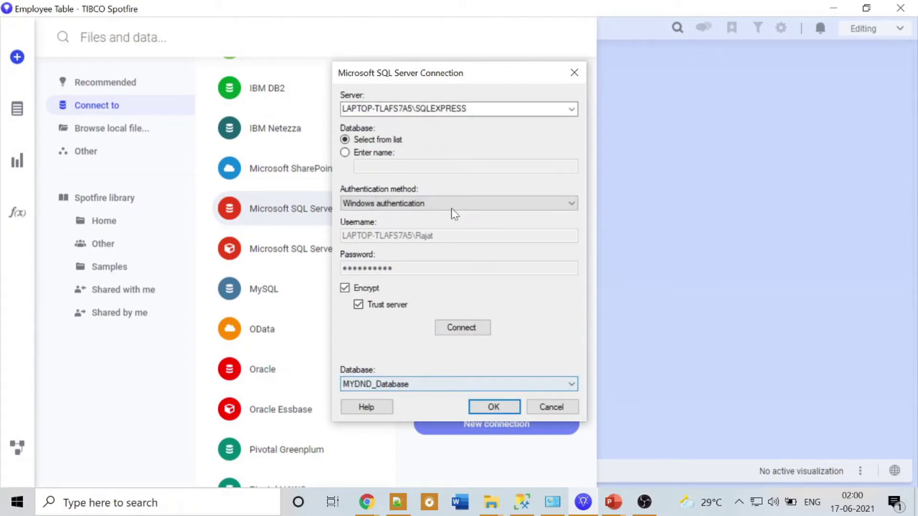
Select the instance part of the server name in the connection dialog
drag(466, 108, 341, 108)
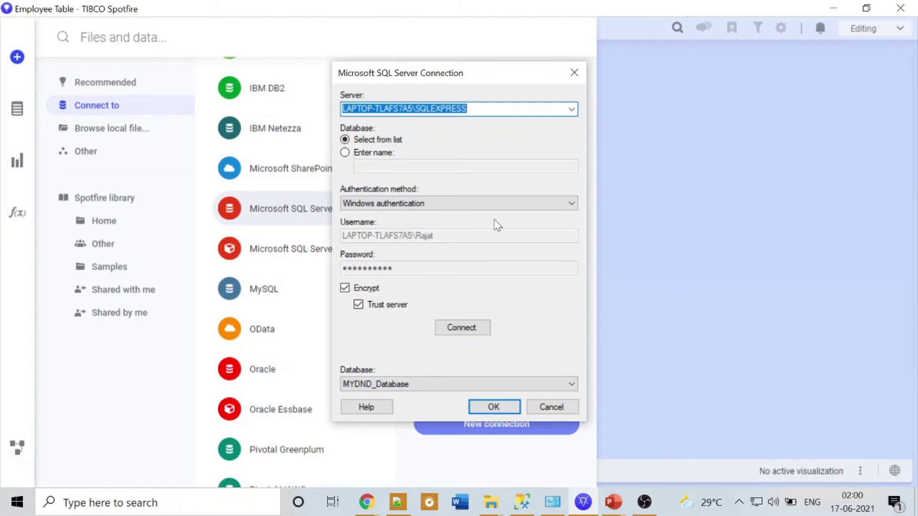
click(467, 109)
drag(467, 108, 341, 108)
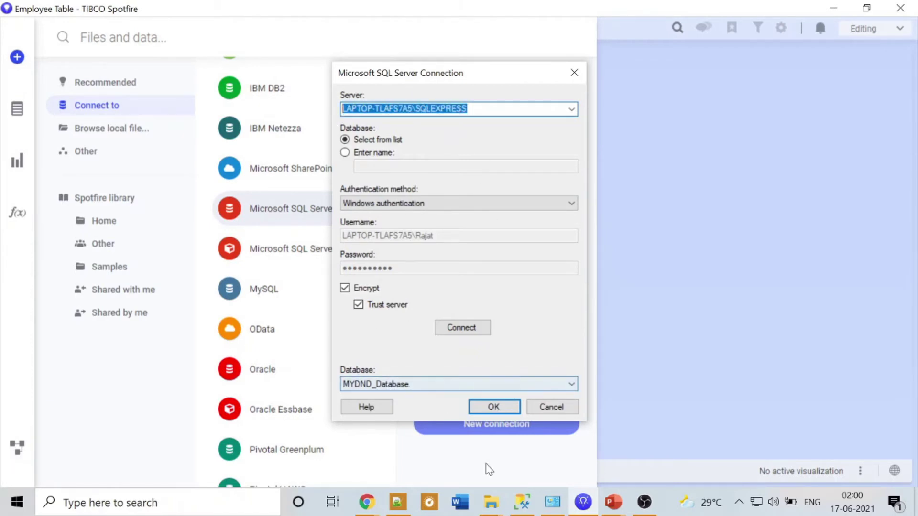
In SSMS, close SQLQuery4.sql without saving and select MYDND_Database in Object Explorer
click(522, 510)
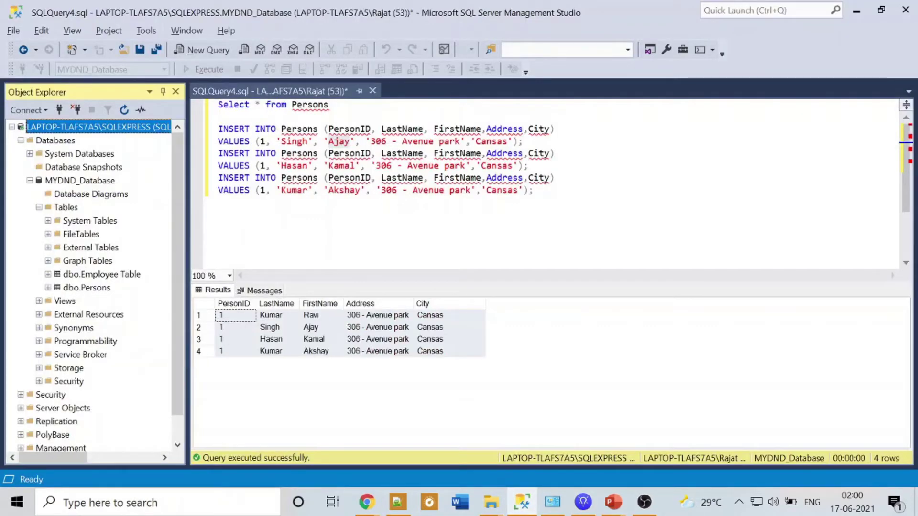
click(372, 91)
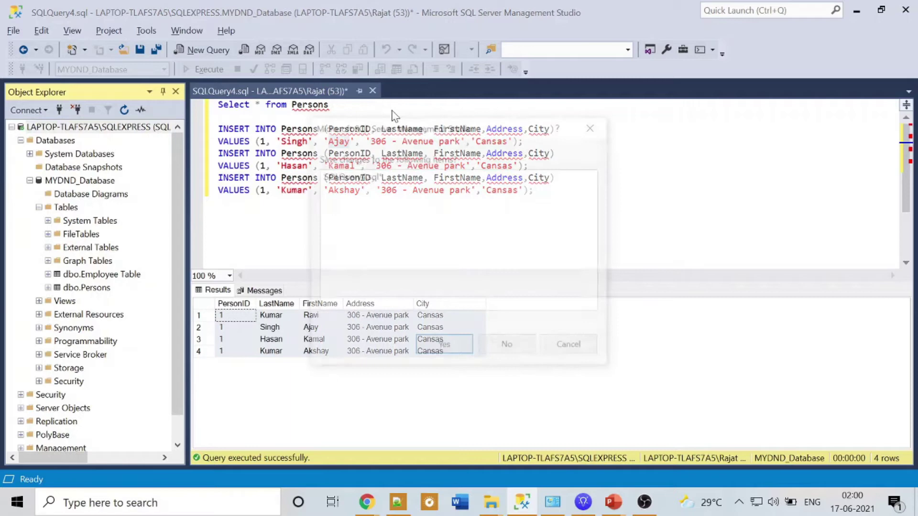
click(493, 344)
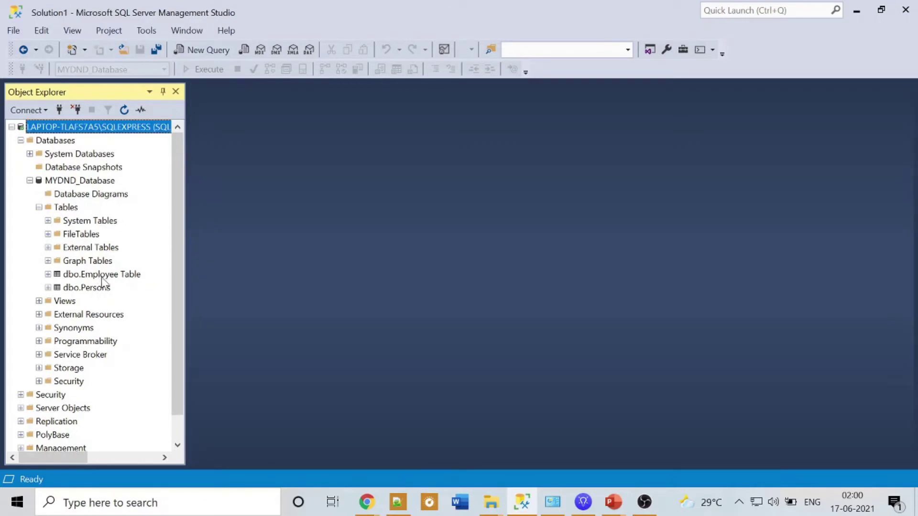
click(67, 181)
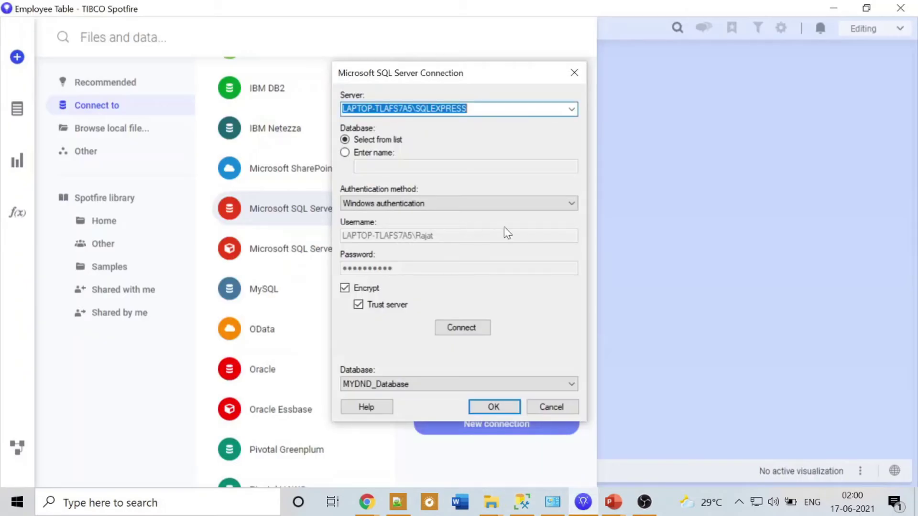
Keep MYDND_Database as the database, confirm with OK, and select Employee Table among the tables
click(423, 389)
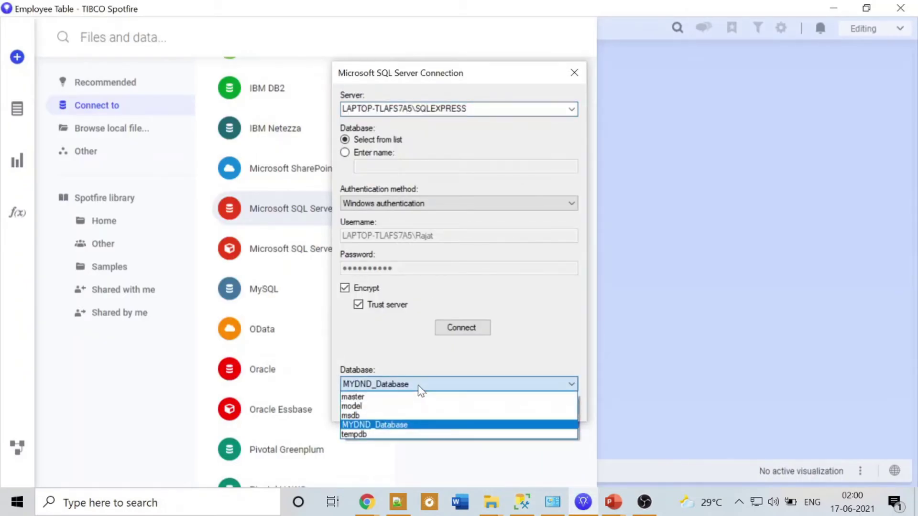
click(420, 386)
click(494, 407)
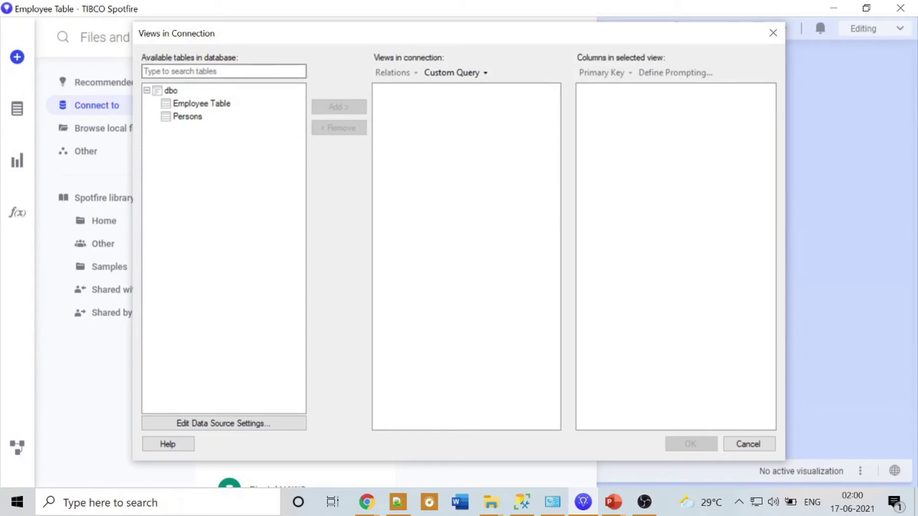
click(230, 72)
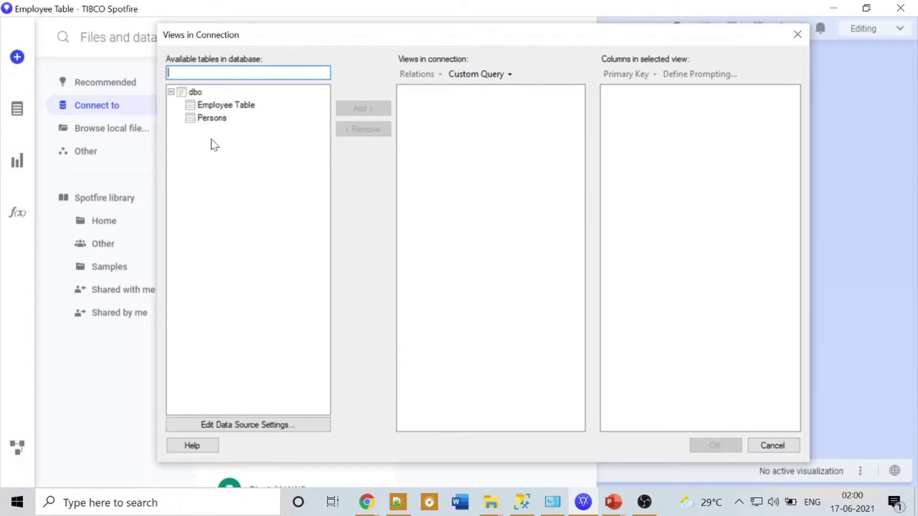
click(224, 106)
Add Employee Table and Persons from dbo to the connection views
click(211, 118)
click(211, 105)
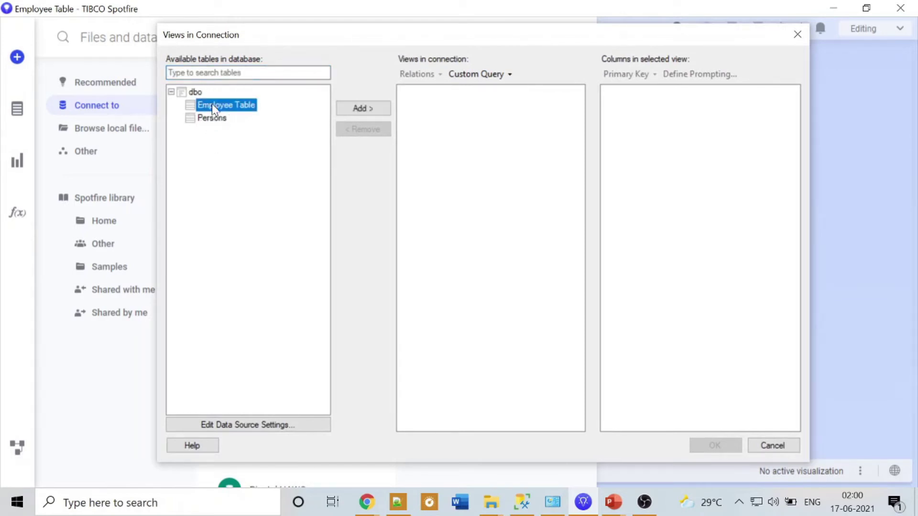
click(213, 120)
click(222, 107)
click(213, 118)
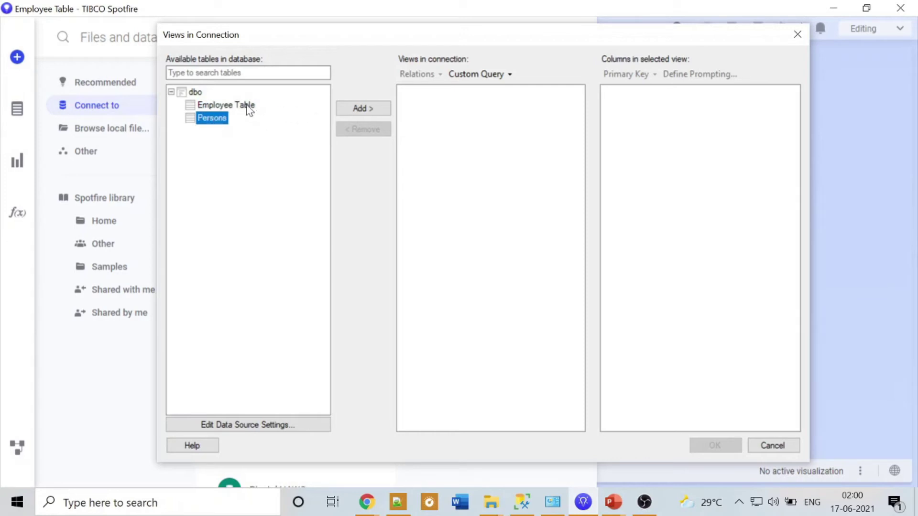
click(229, 106)
click(354, 107)
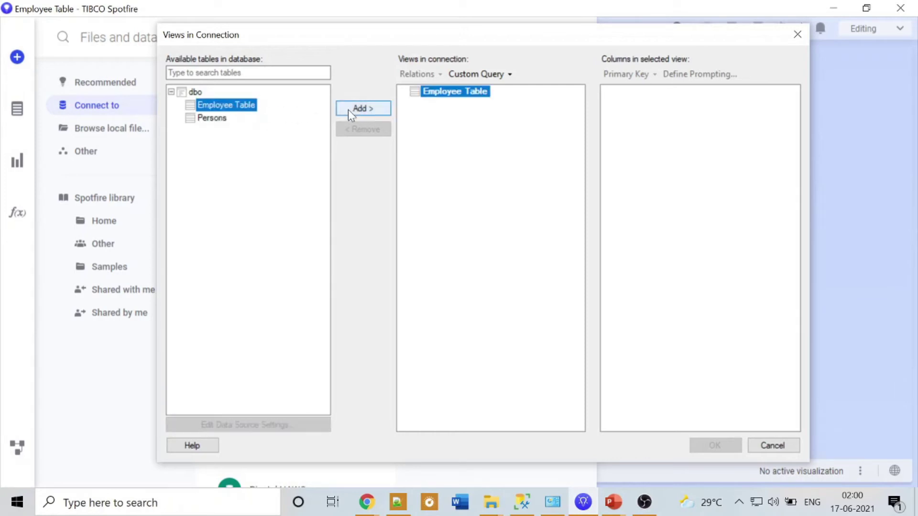
click(214, 120)
click(378, 108)
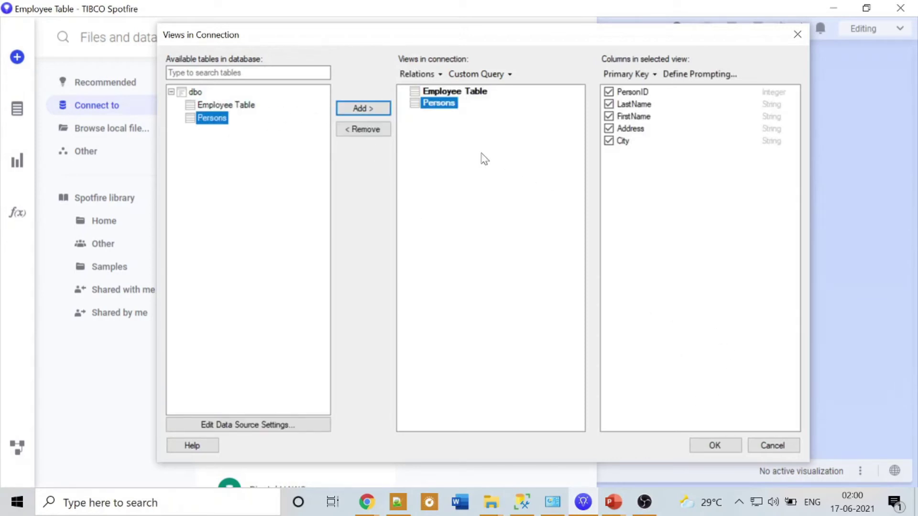
Look through the relations and custom query options, closing the new custom query unsaved
click(477, 94)
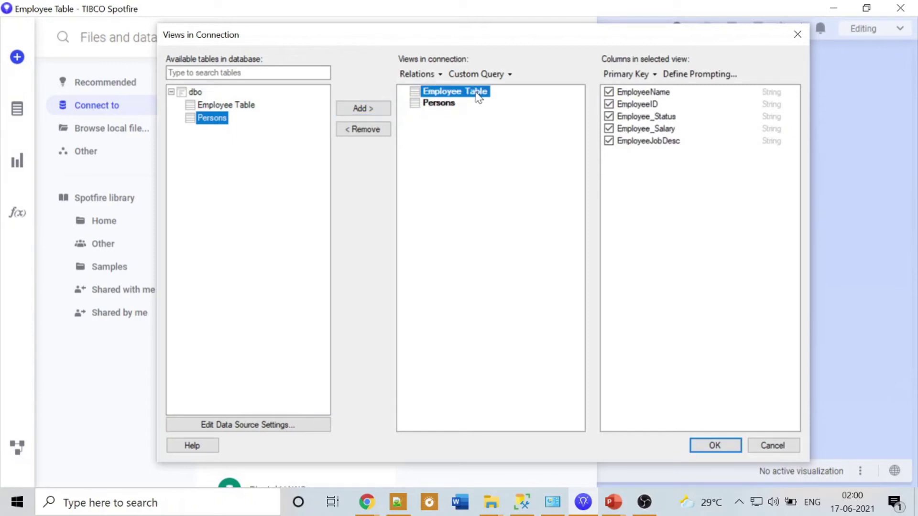
click(425, 73)
click(460, 74)
click(486, 73)
click(509, 92)
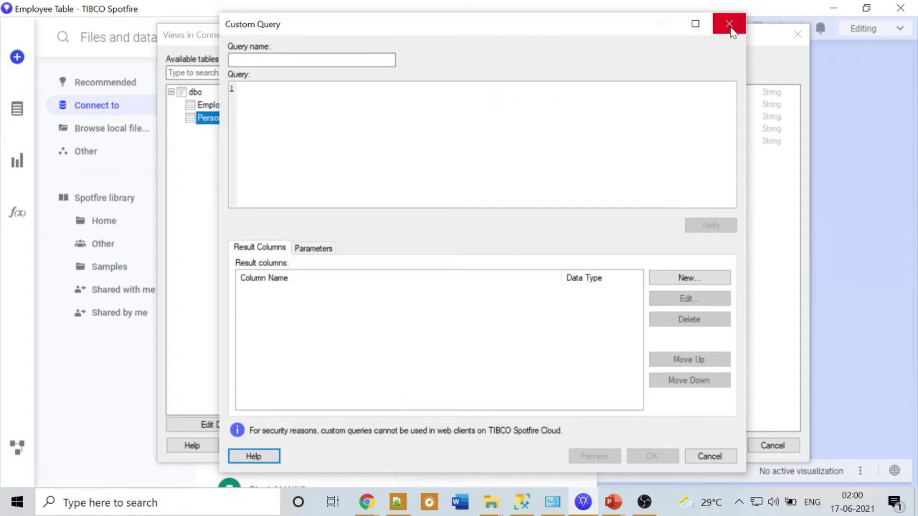
click(729, 23)
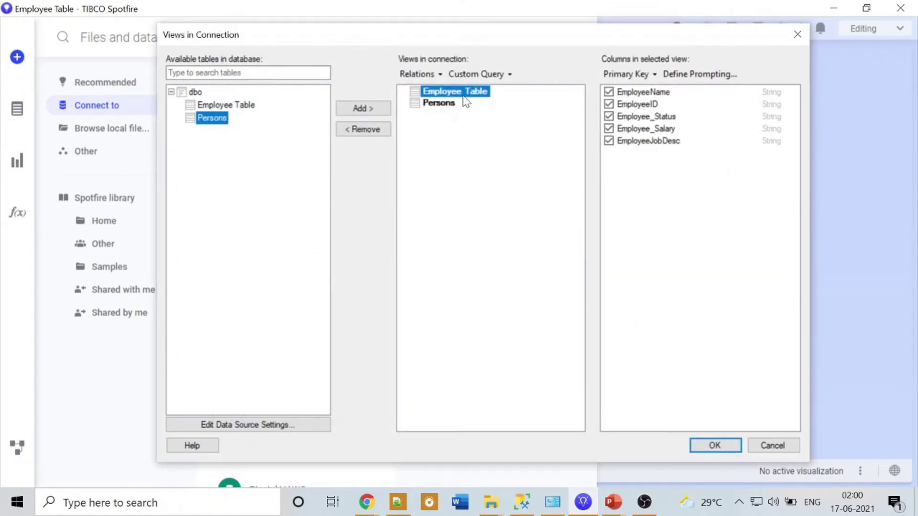
click(497, 79)
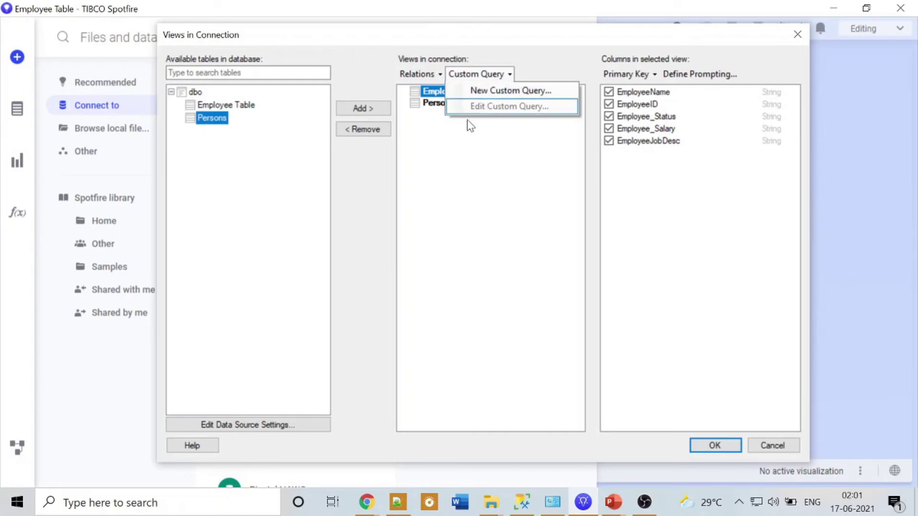
click(461, 143)
Review the columns of Employee Table and Persons to confirm all are included
click(458, 93)
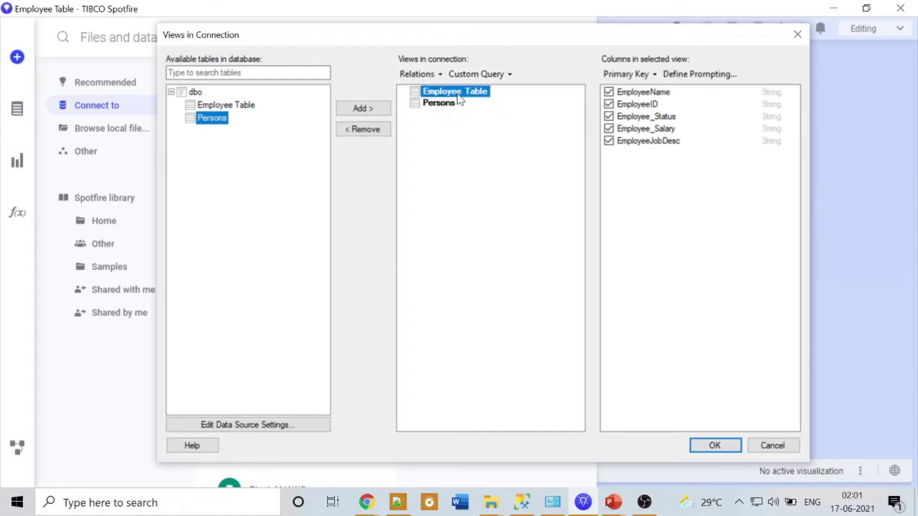
click(436, 103)
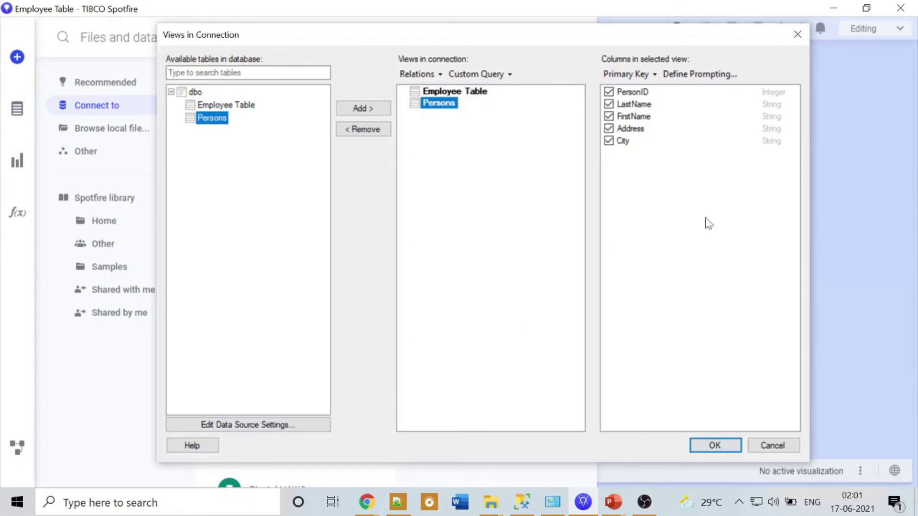
click(461, 94)
click(444, 104)
click(458, 92)
click(444, 106)
Confirm the views and add Employee Table (2) and Persons to the analysis
click(715, 445)
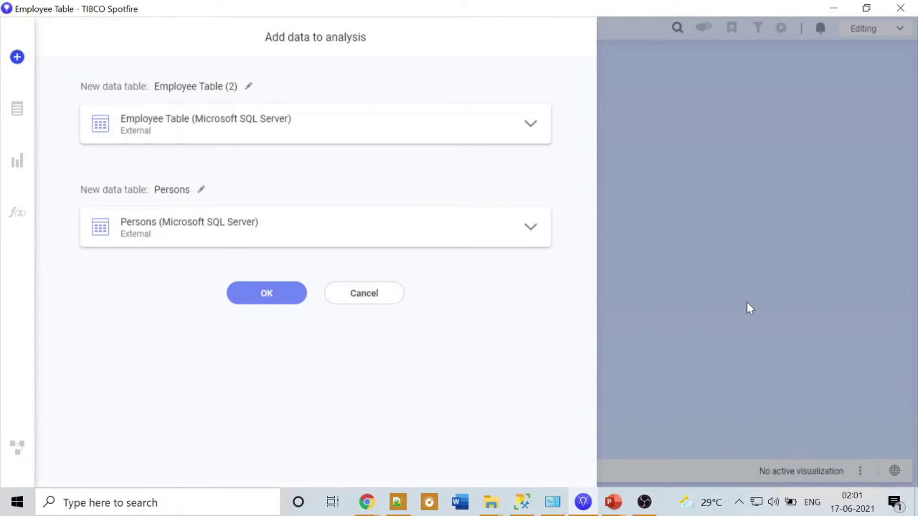
click(267, 303)
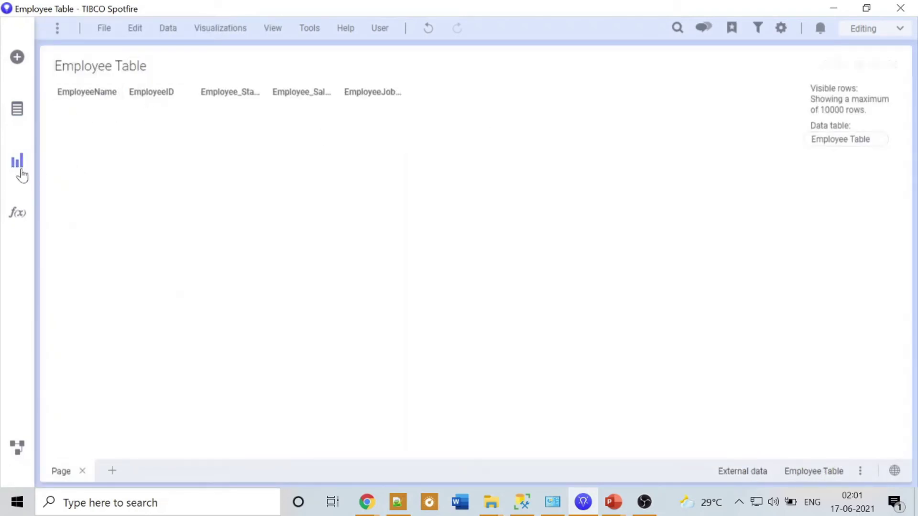
Switch the table visualization's data table to Persons
click(873, 139)
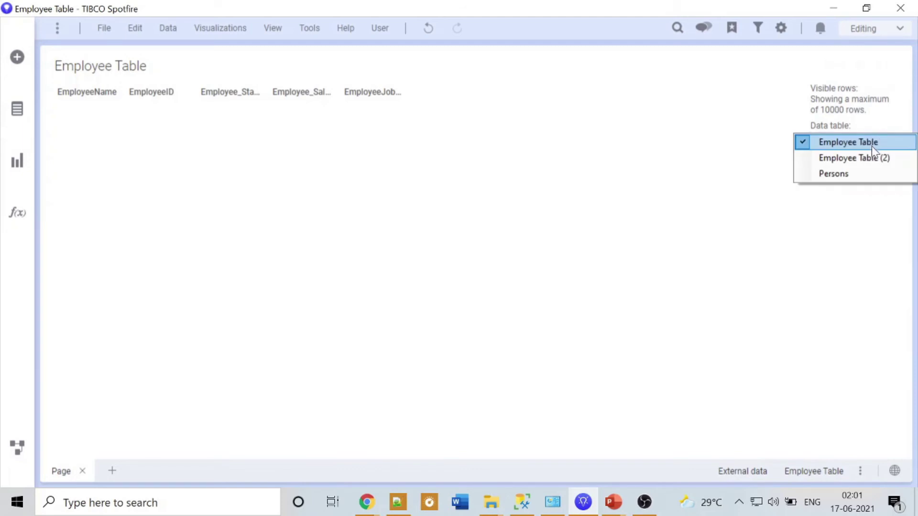
click(845, 175)
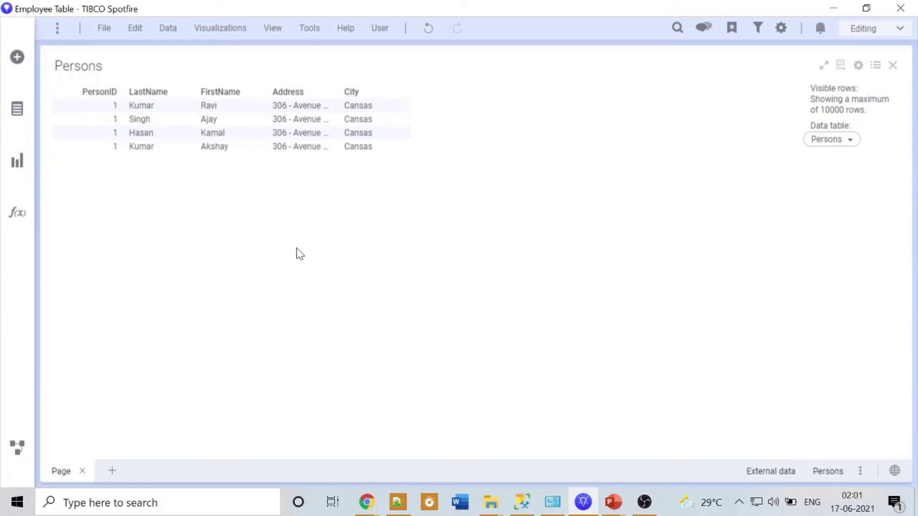
click(181, 36)
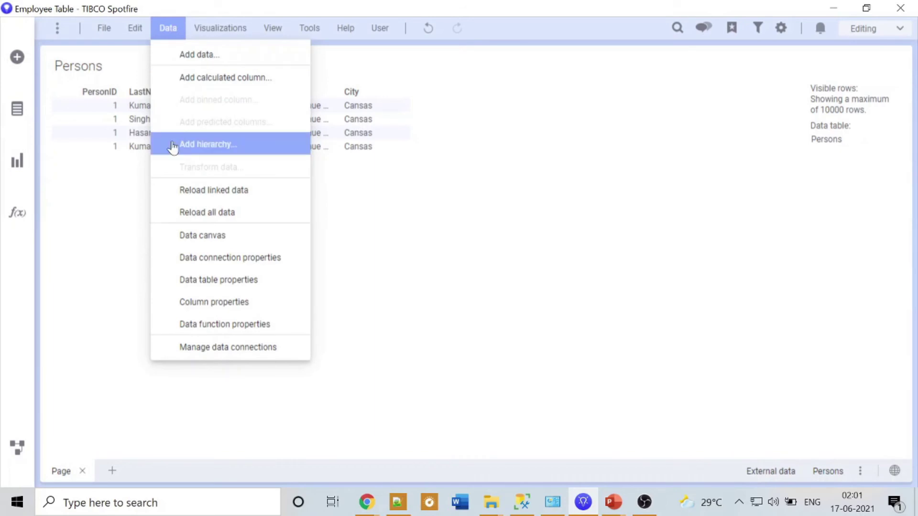
click(216, 349)
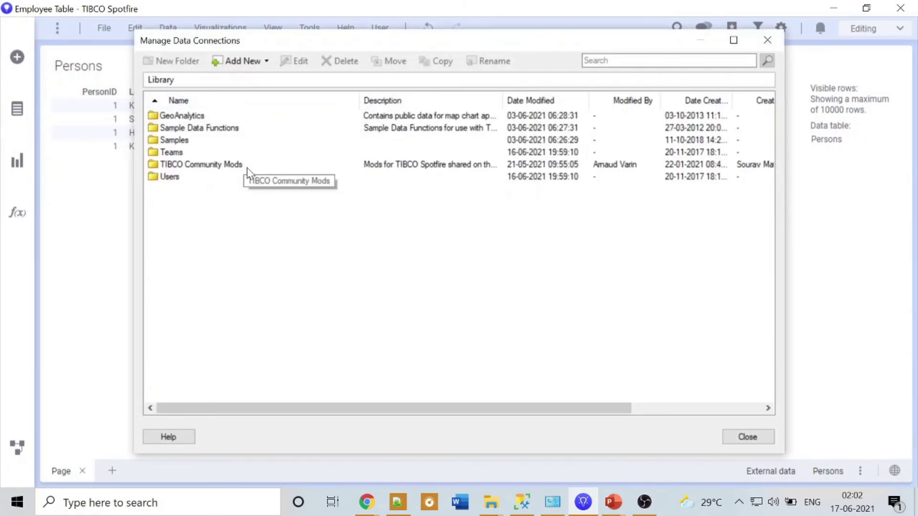
click(250, 65)
mouse_move(258, 78)
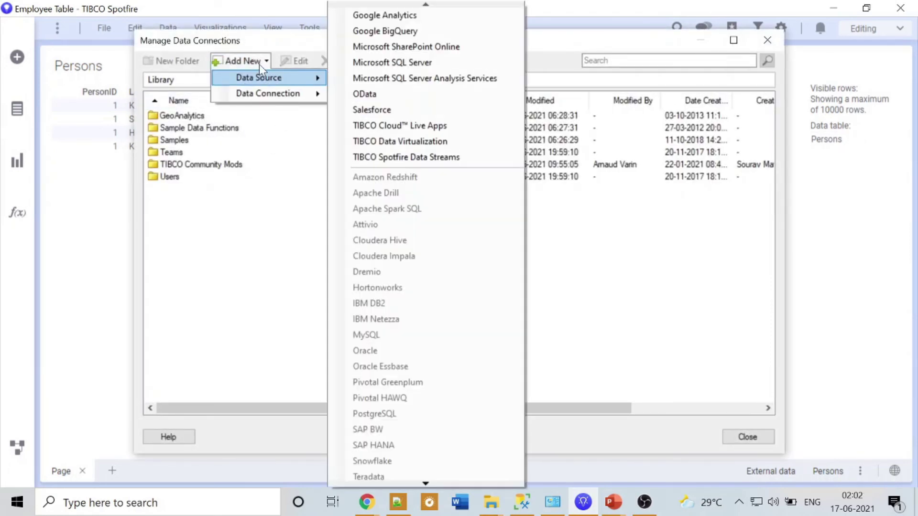
click(241, 204)
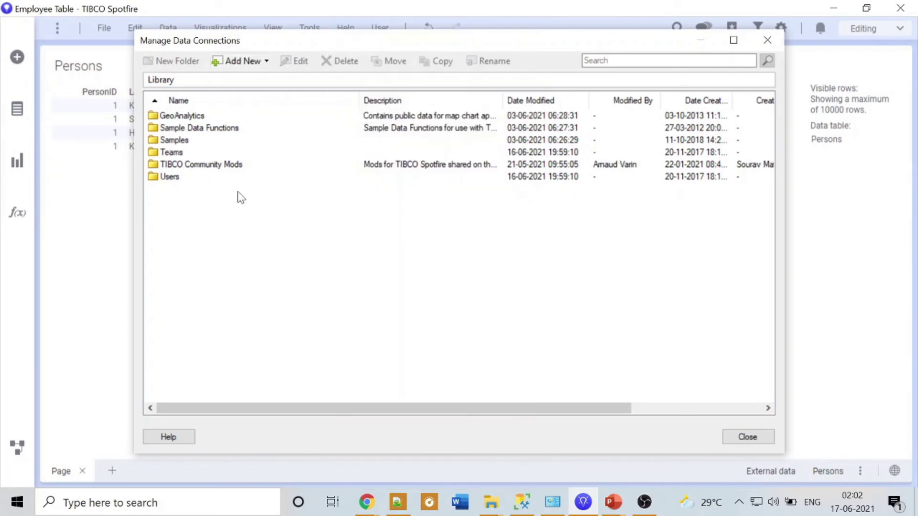
click(253, 65)
mouse_move(253, 76)
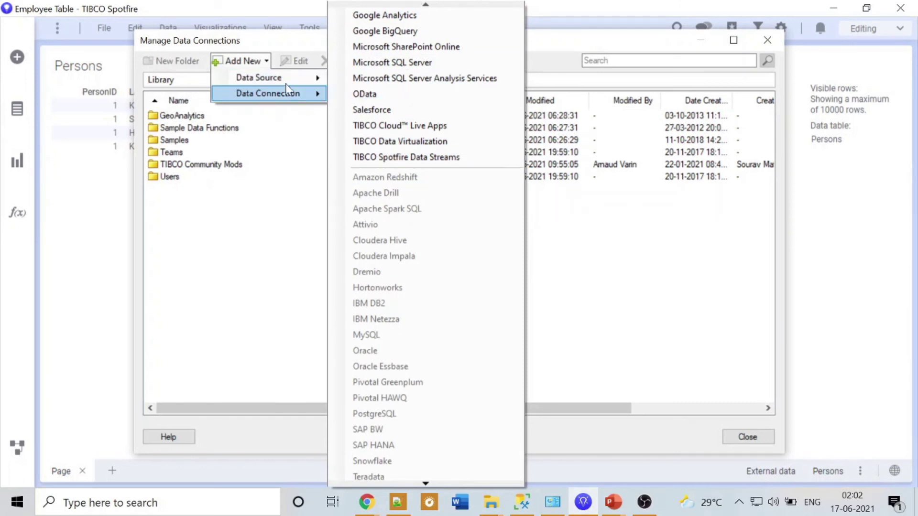
mouse_move(282, 93)
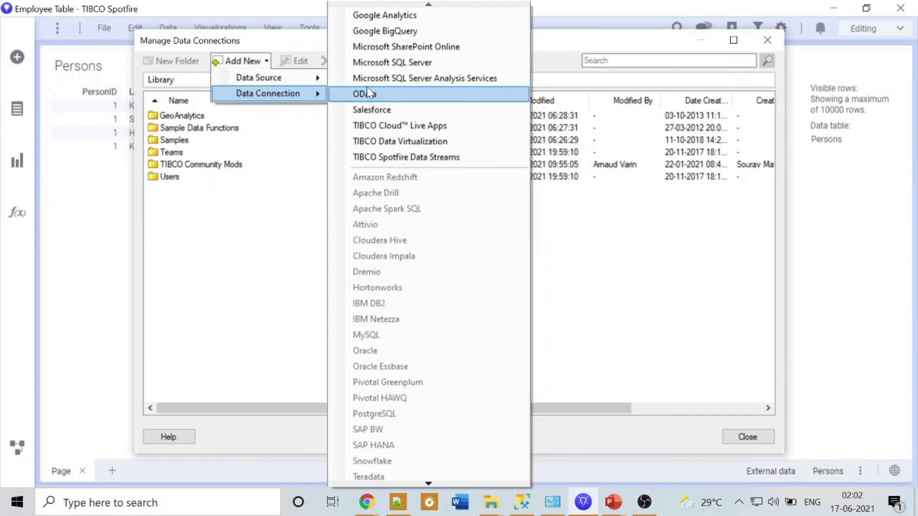
click(650, 318)
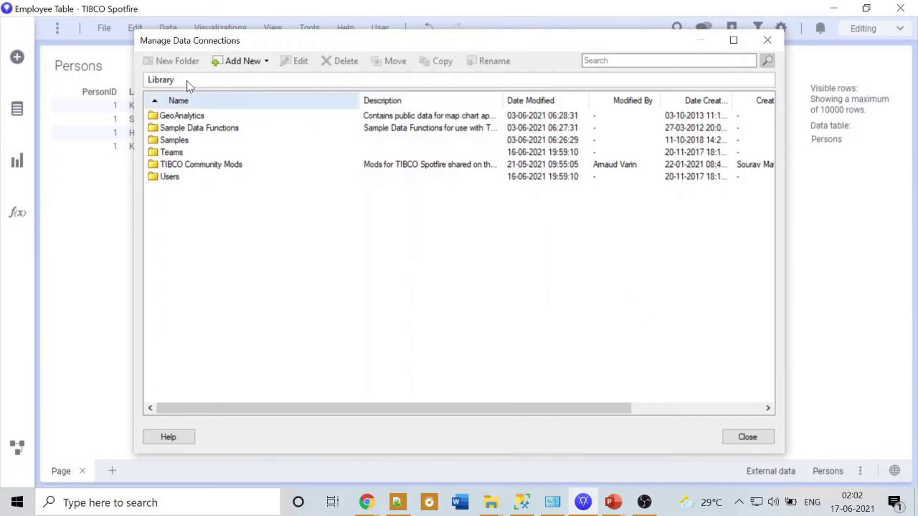
click(767, 40)
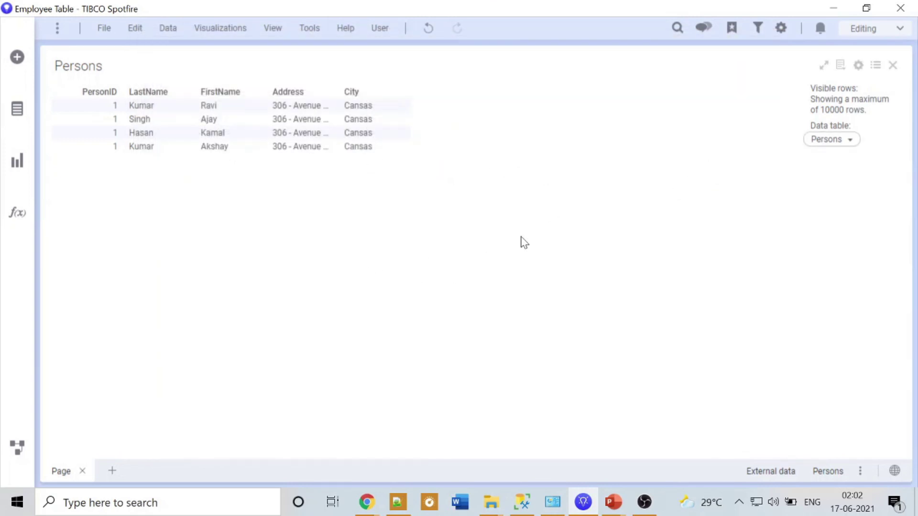
click(228, 36)
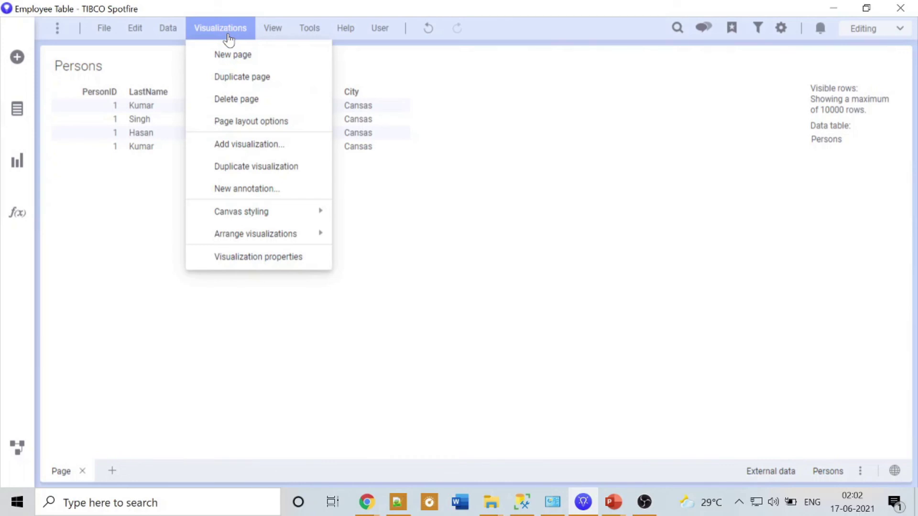
click(389, 359)
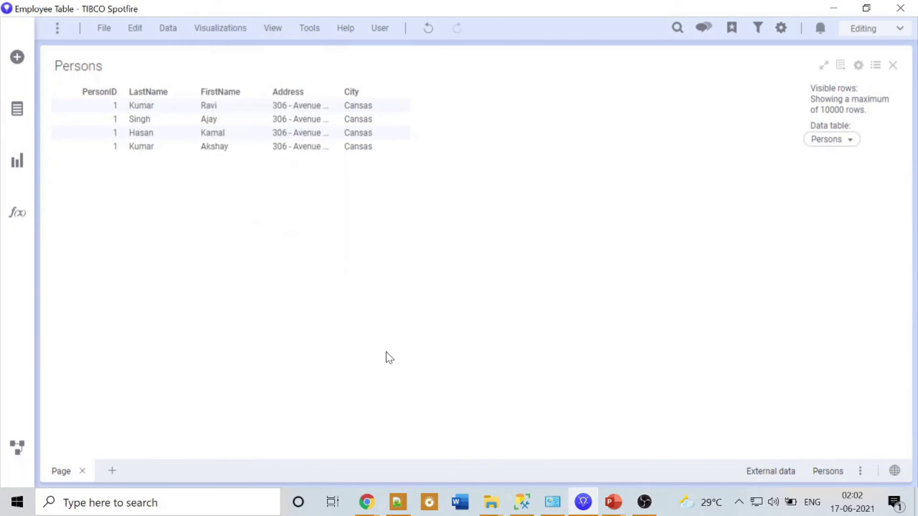